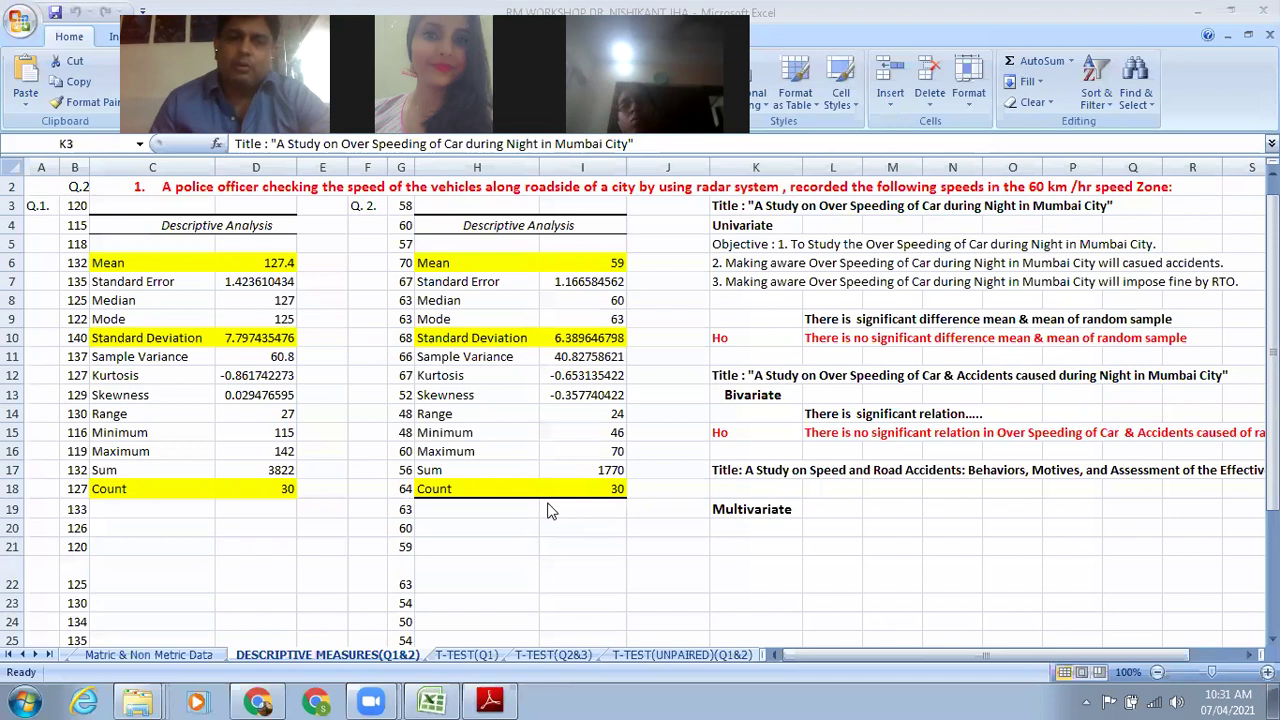
- On the T-TEST(Q1) sheet, show the full male heights question in B16 and highlight "greater than 64 inches?"
{"action": "left_click", "coordinate": [466, 656]}
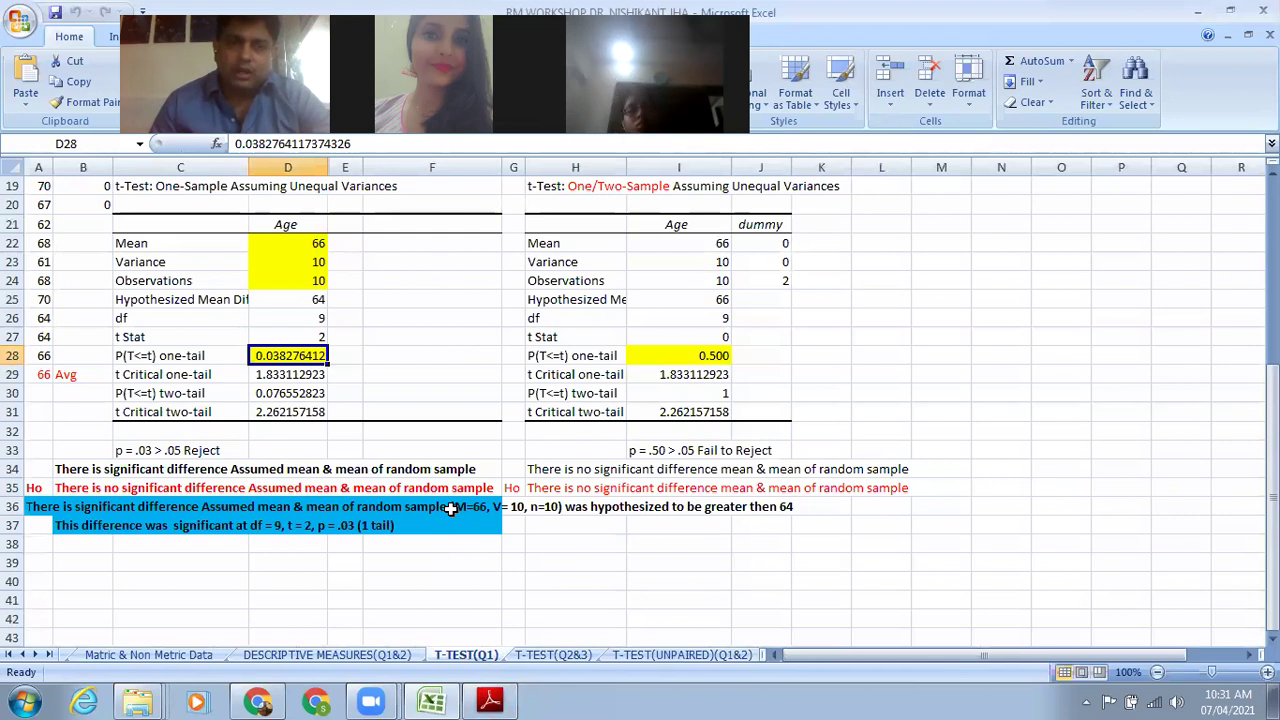
{"action": "scroll", "coordinate": [451, 509], "scroll_direction": "up", "scroll_amount": 6}
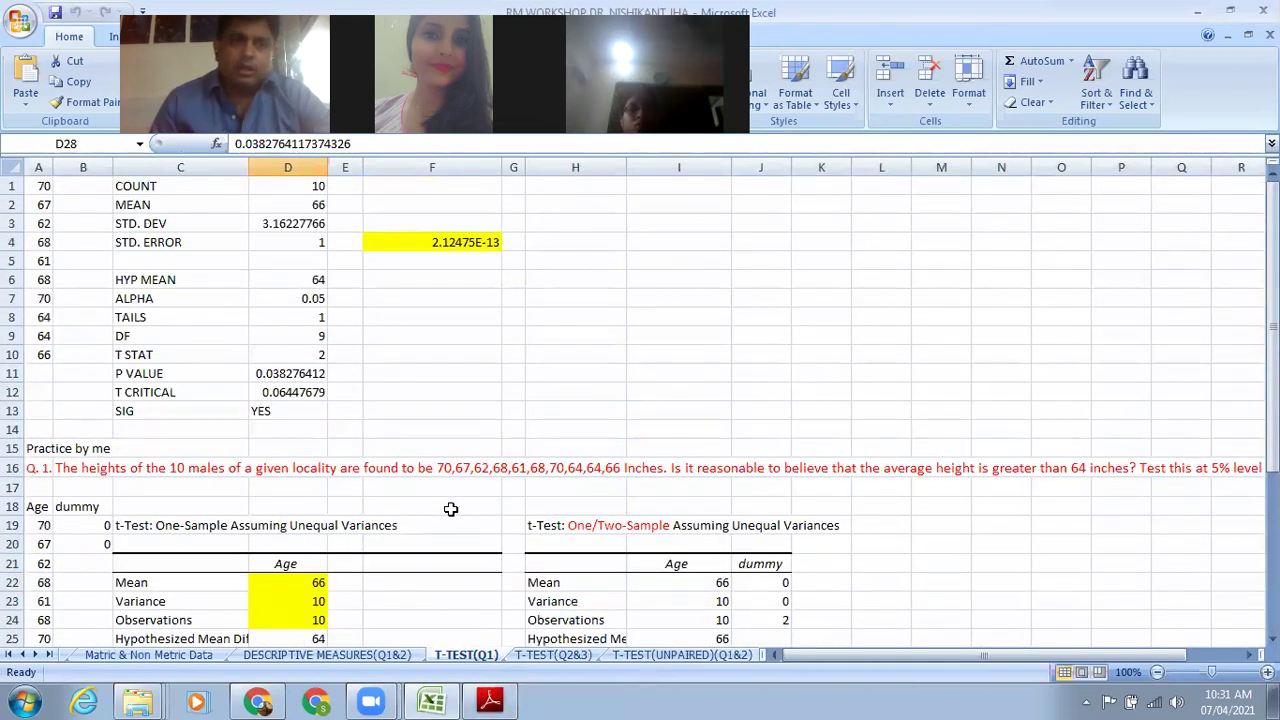
{"action": "scroll", "coordinate": [451, 509], "scroll_direction": "down", "scroll_amount": 1}
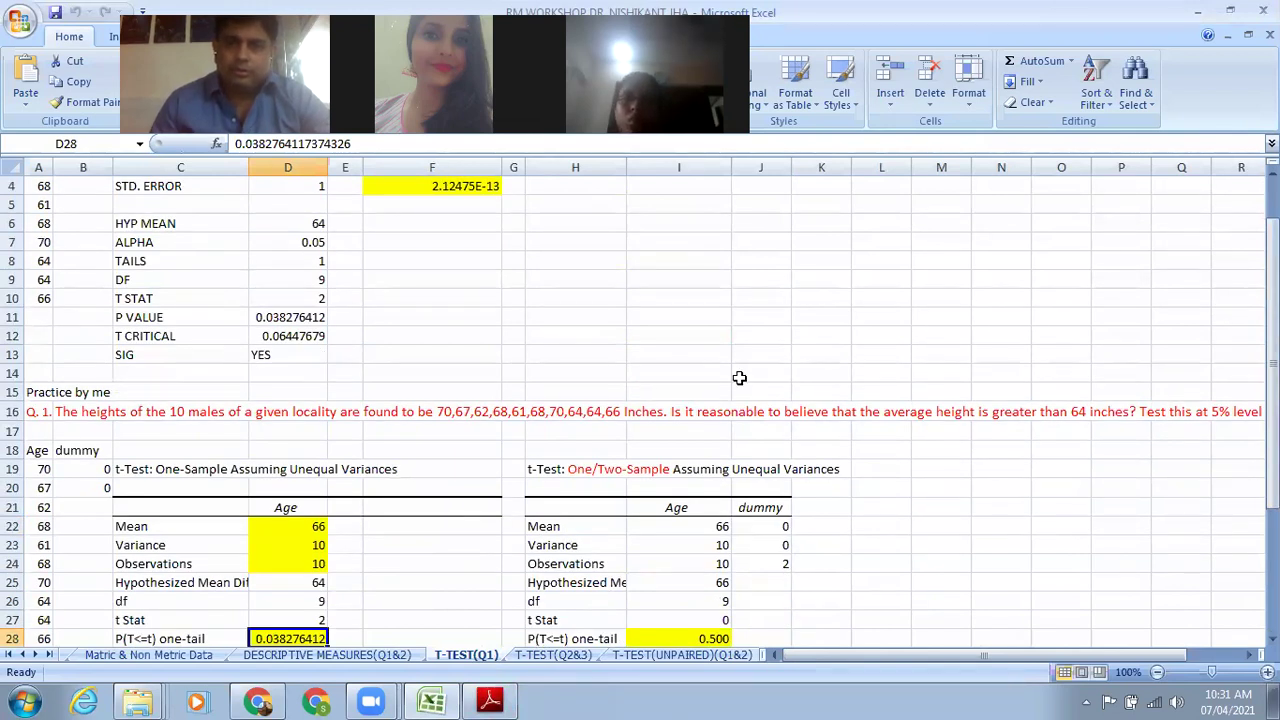
{"action": "double_click", "coordinate": [73, 411]}
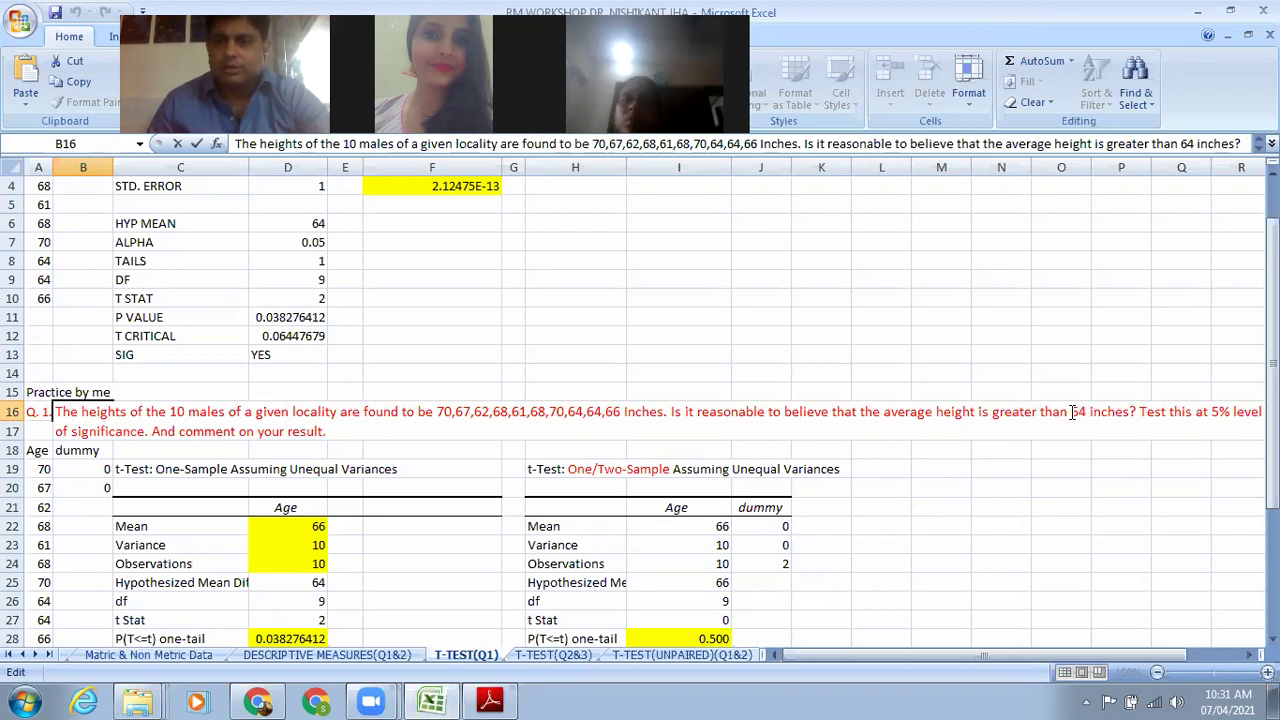
{"action": "left_click_drag", "start_coordinate": [1072, 412], "coordinate": [1125, 412]}
{"action": "left_click_drag", "start_coordinate": [993, 412], "coordinate": [1136, 422]}
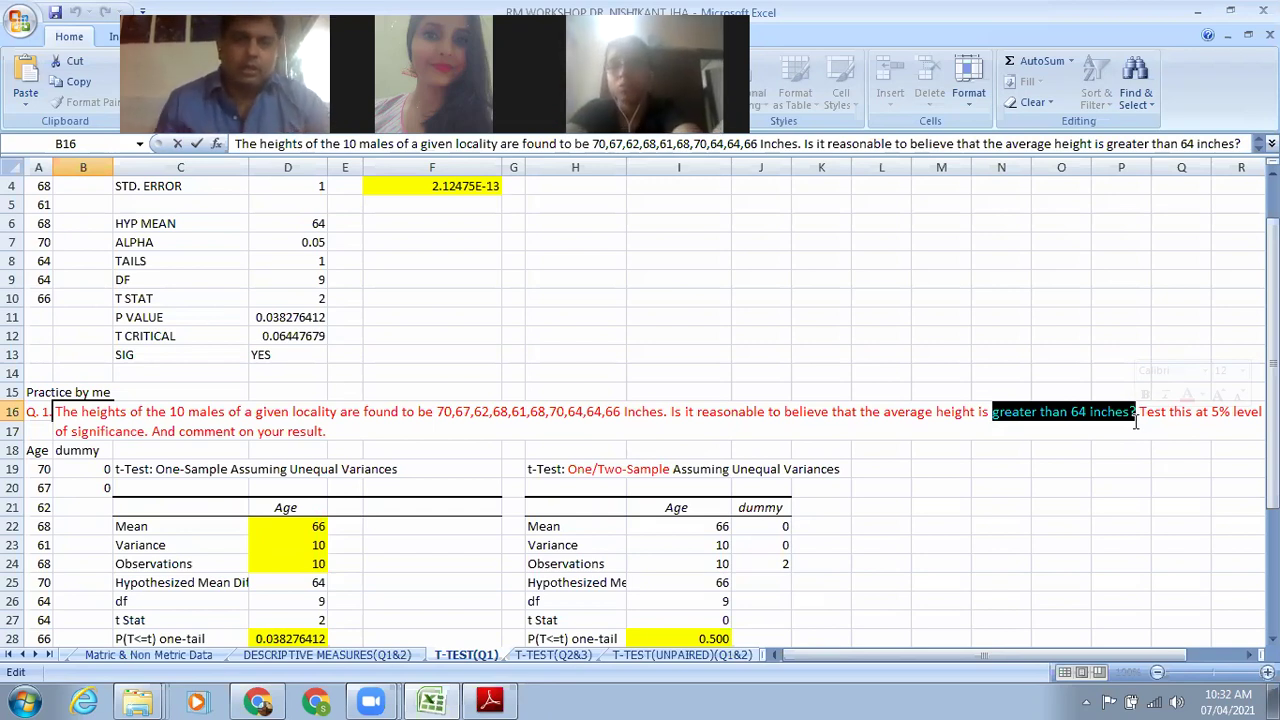
{"action": "scroll", "coordinate": [829, 471], "scroll_direction": "down", "scroll_amount": 4}
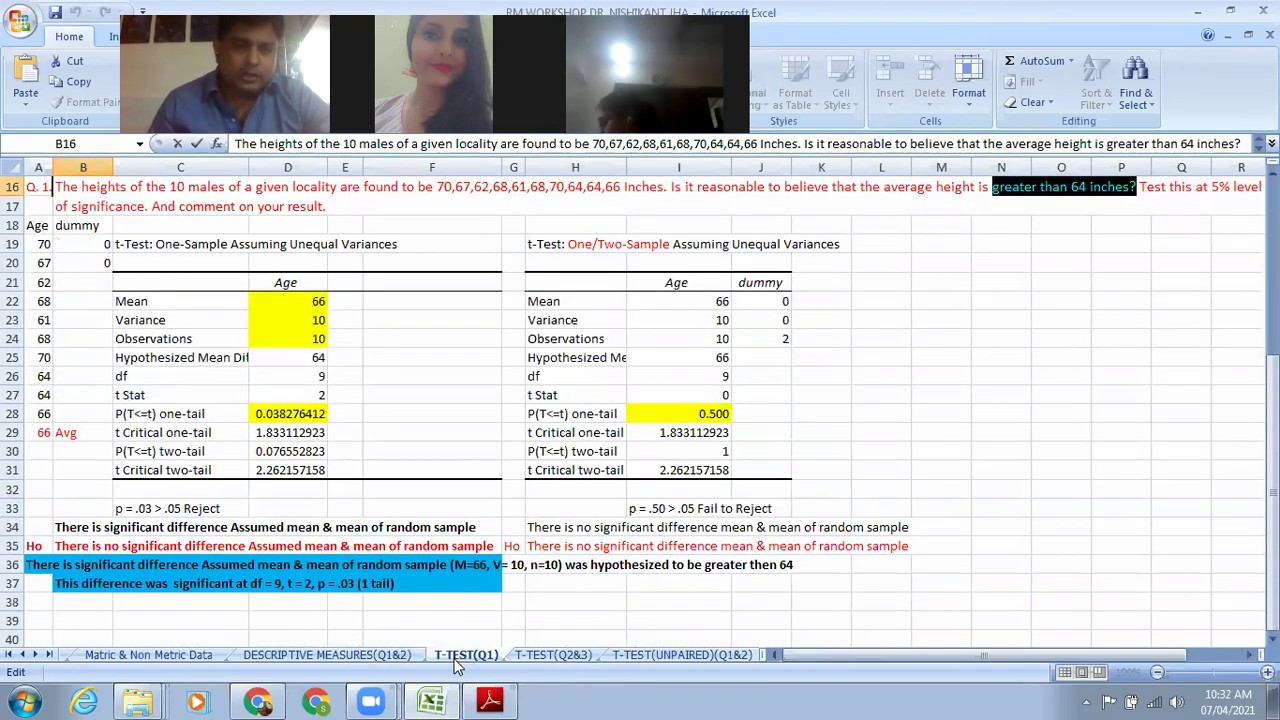
- On the T-TEST(Q2&3) sheet, show the full text of the boys' I.Q. question in A1
{"action": "left_click", "coordinate": [522, 660]}
{"action": "scroll", "coordinate": [385, 518], "scroll_direction": "up", "scroll_amount": 1}
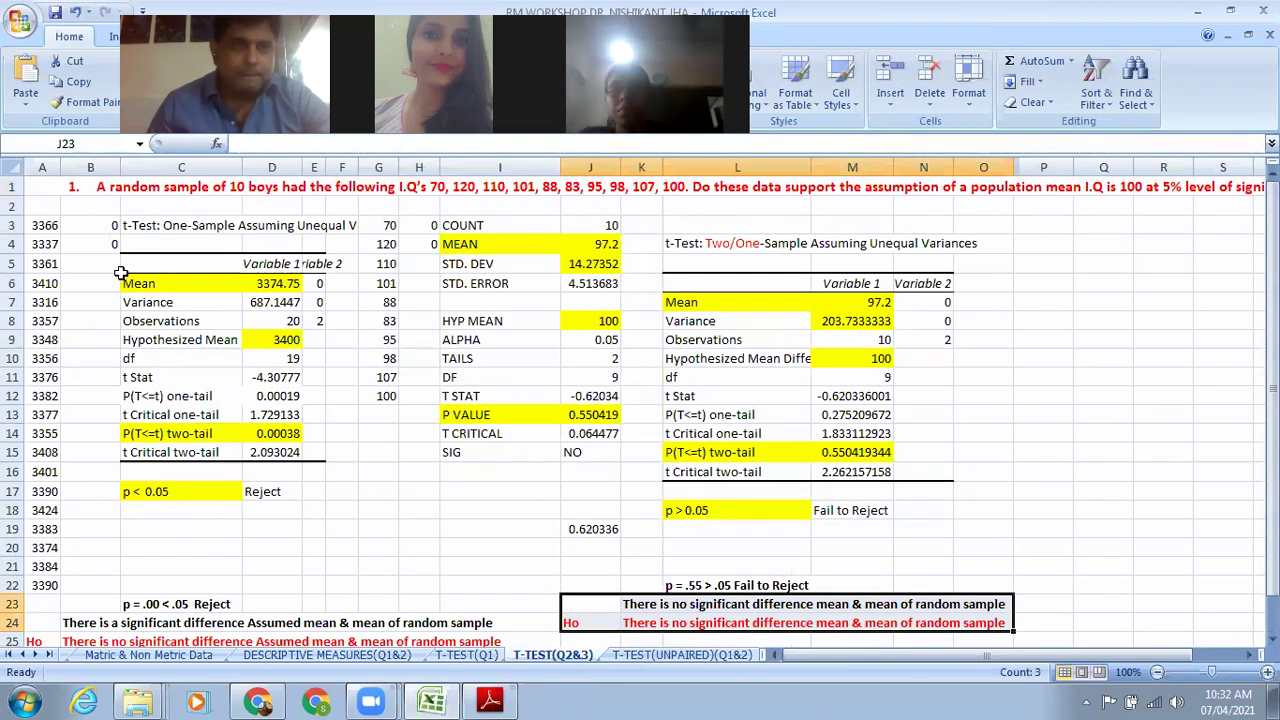
{"action": "double_click", "coordinate": [137, 190]}
{"action": "double_click", "coordinate": [99, 187]}
{"action": "left_click", "coordinate": [135, 195]}
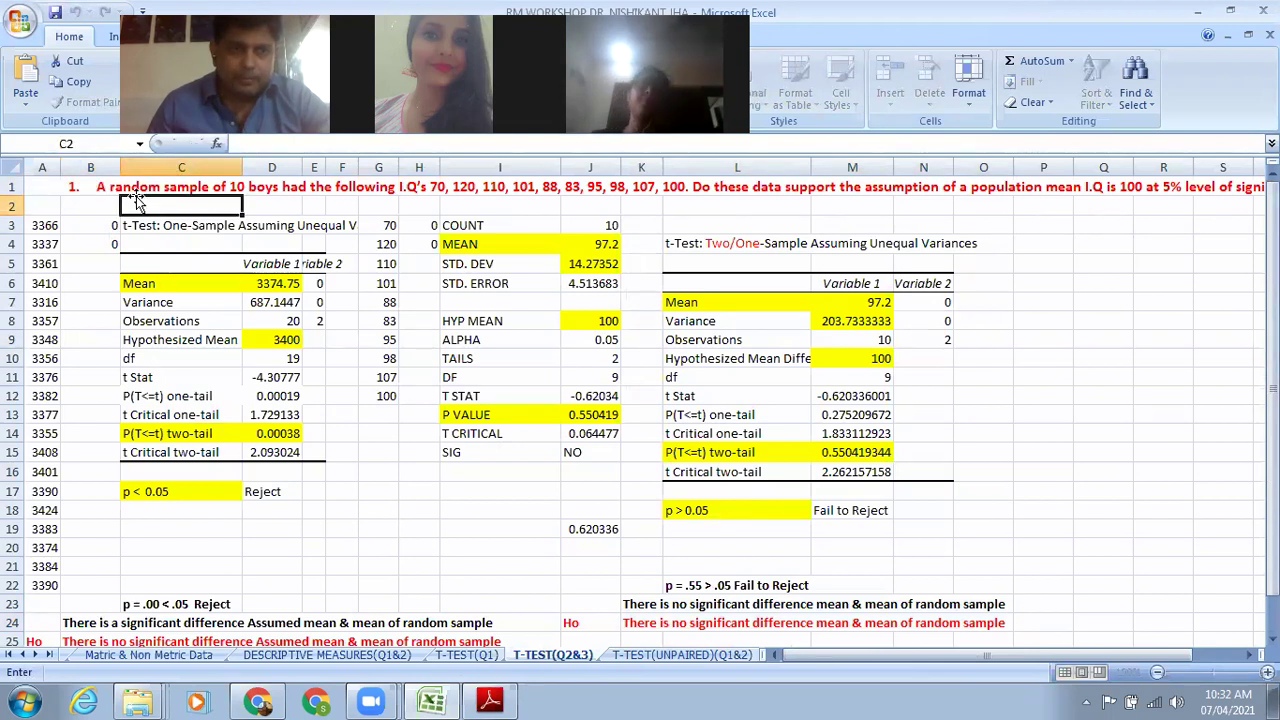
{"action": "double_click", "coordinate": [90, 187]}
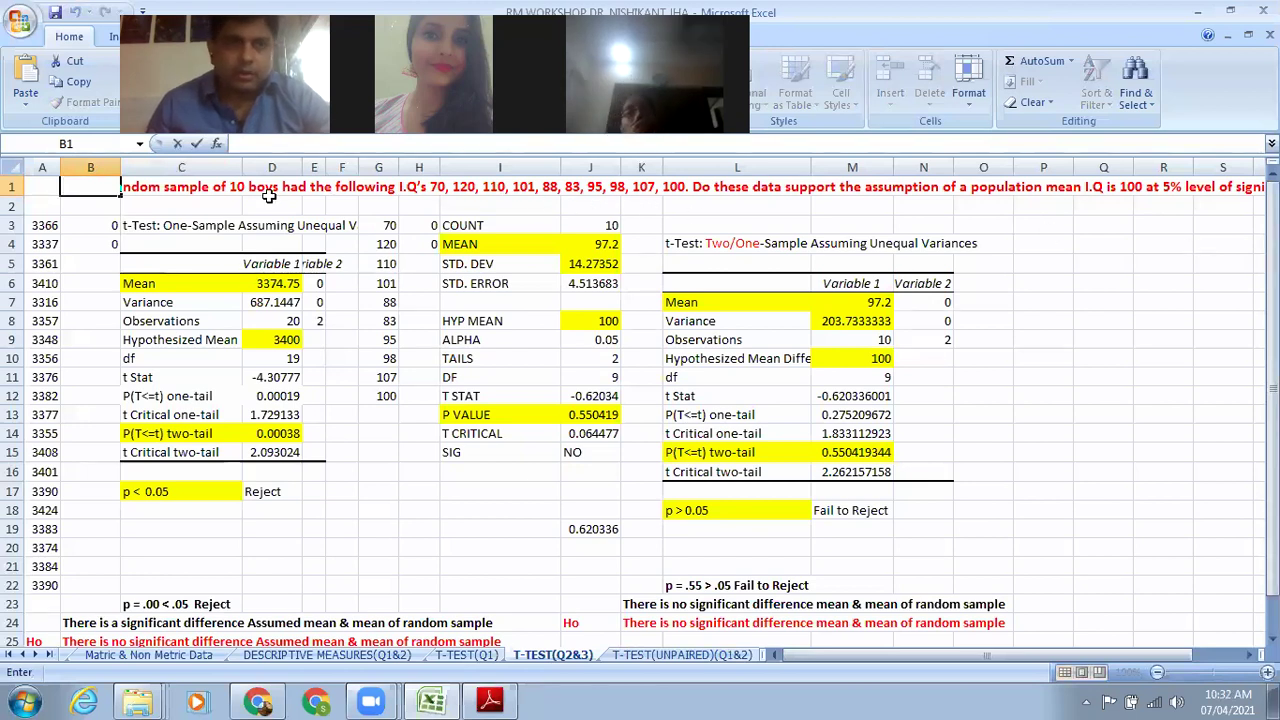
{"action": "left_click", "coordinate": [216, 222]}
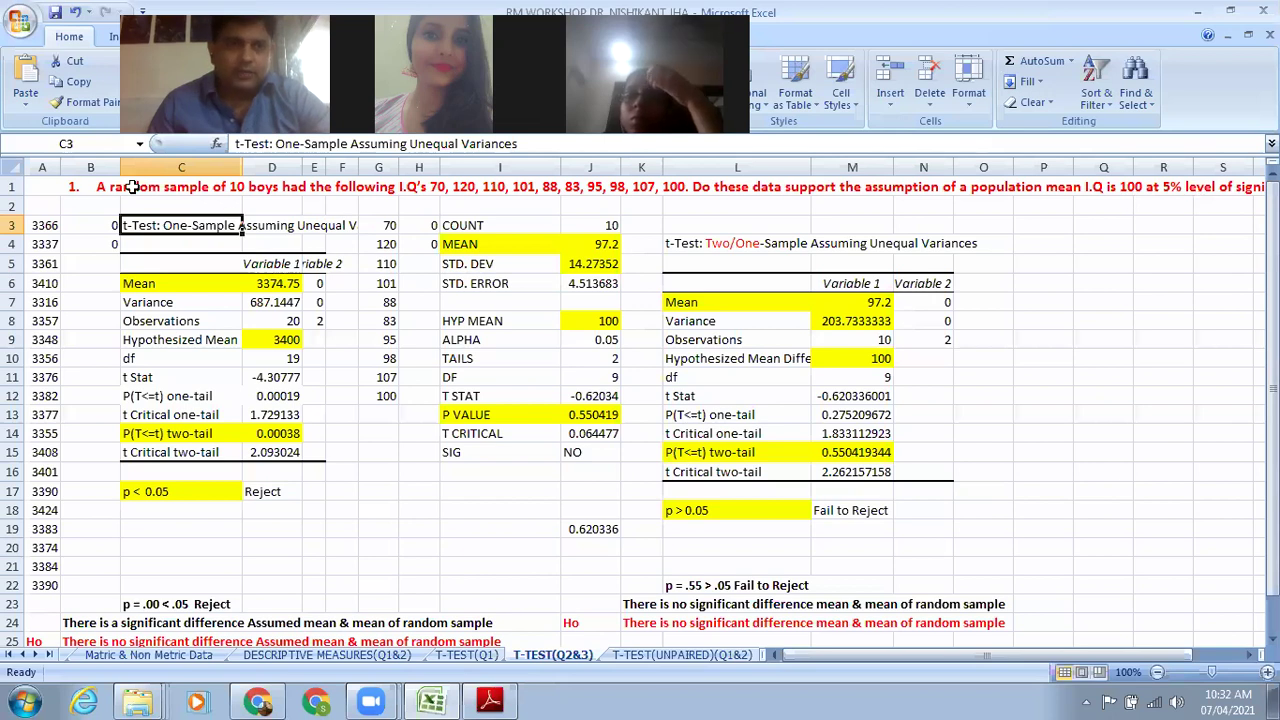
{"action": "double_click", "coordinate": [52, 189]}
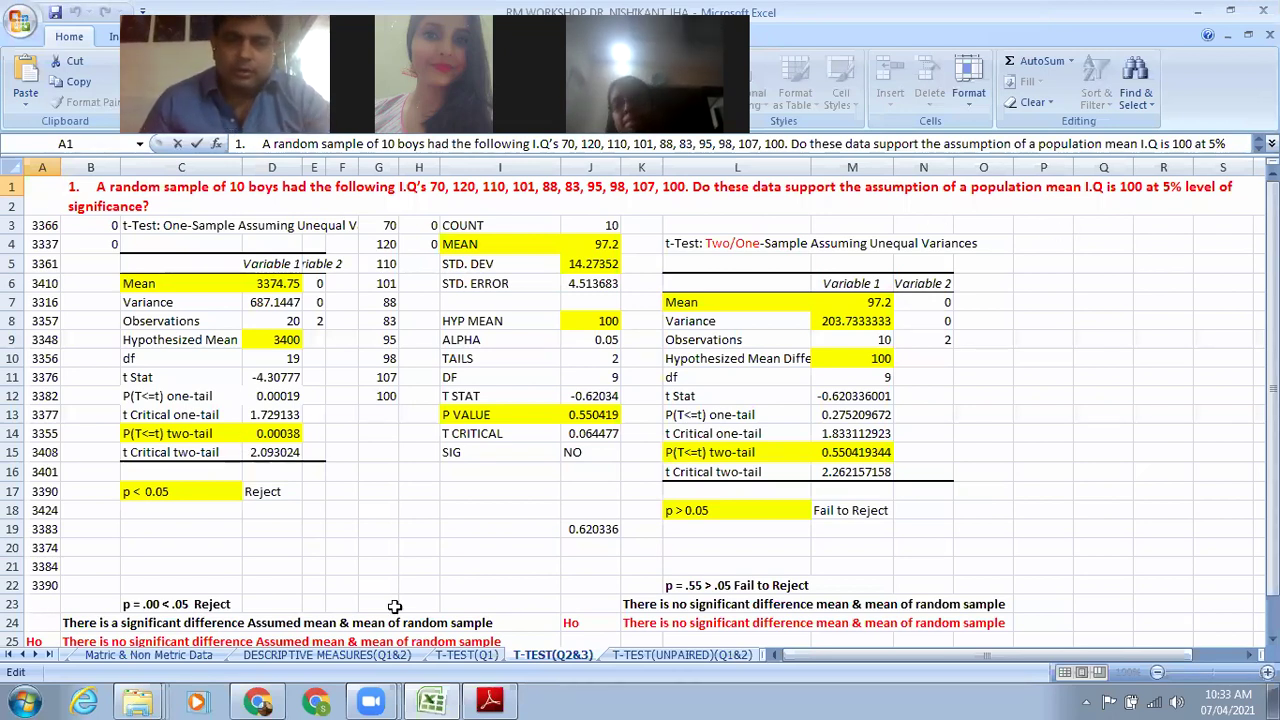
- Return to the T-TEST(Q1) sheet, show the full question in B16 and highlight "of significance." in it
{"action": "left_click", "coordinate": [452, 656]}
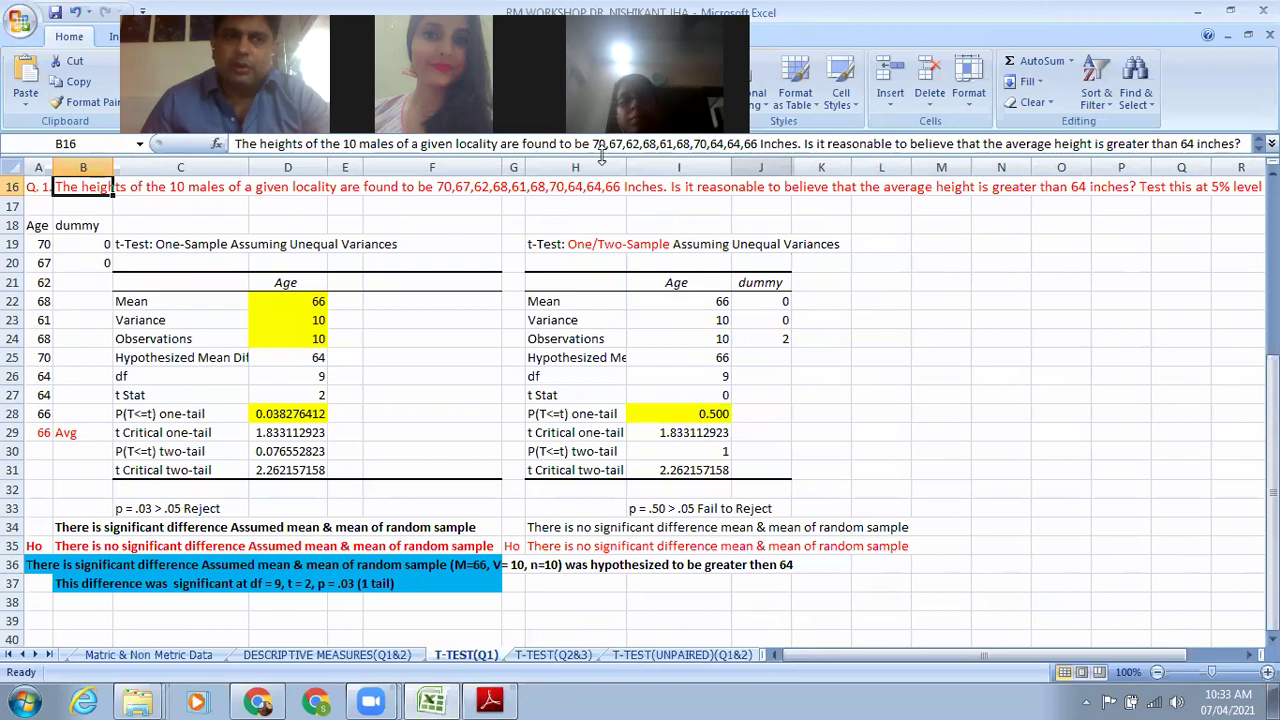
{"action": "double_click", "coordinate": [43, 186]}
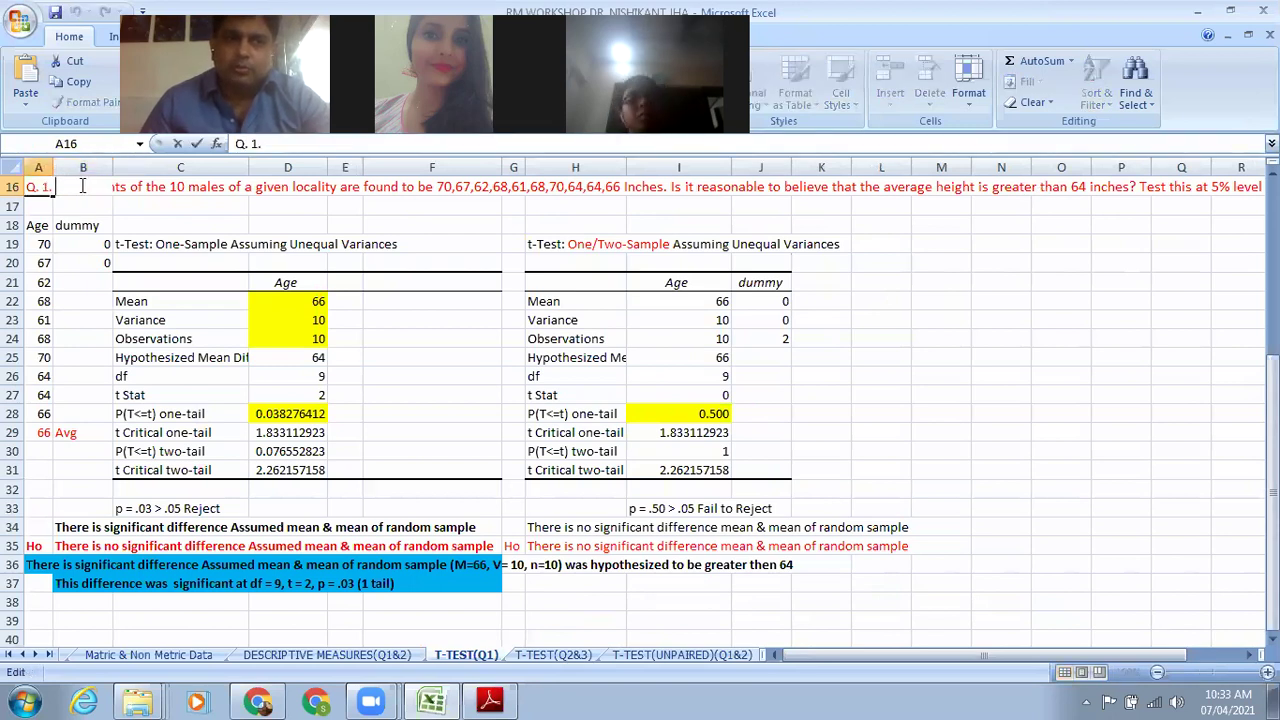
{"action": "left_click", "coordinate": [85, 205]}
{"action": "left_click", "coordinate": [85, 187]}
{"action": "double_click", "coordinate": [85, 187]}
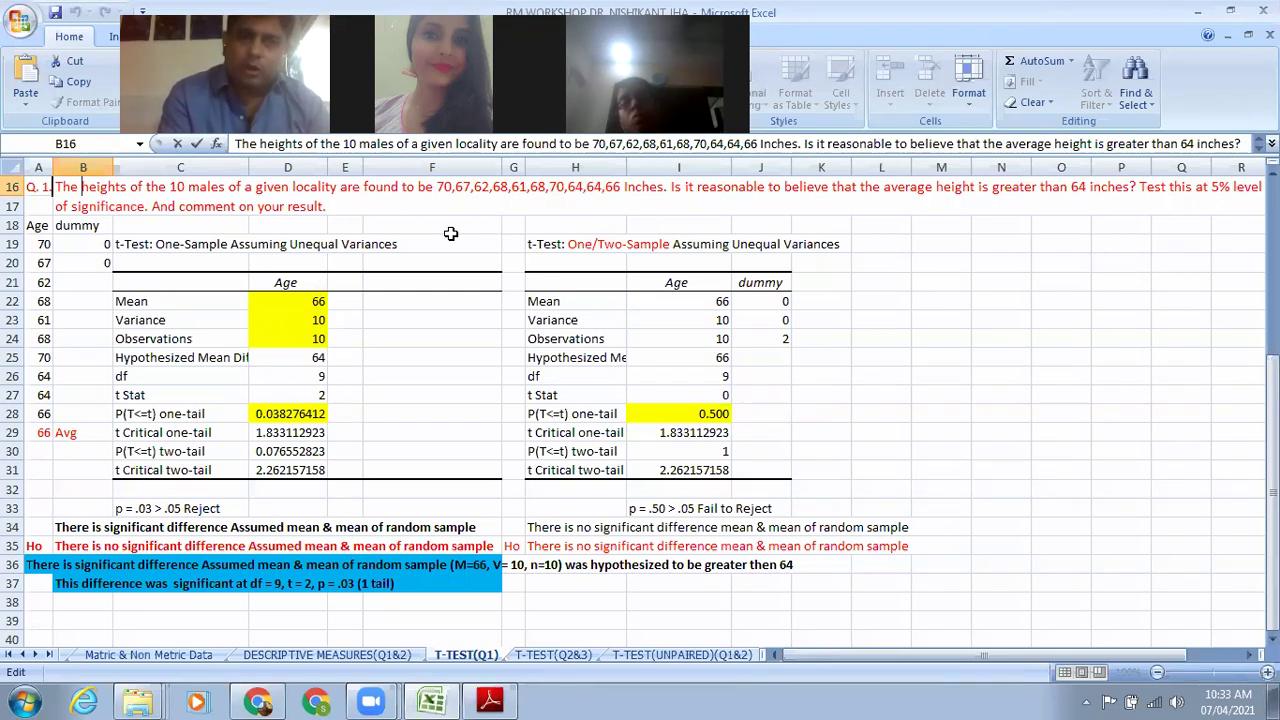
{"action": "key", "text": "Right"}
{"action": "key", "text": "Right"}
{"action": "key", "text": "Right"}
{"action": "key", "text": "Right"}
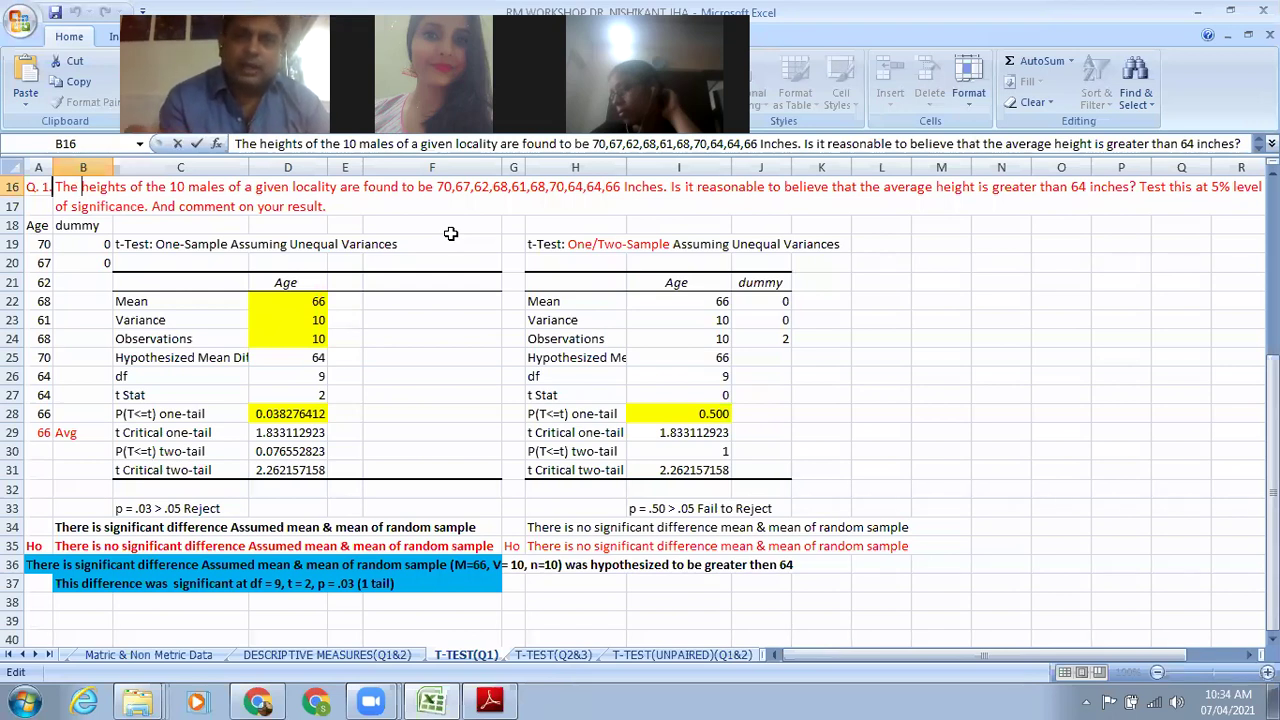
{"action": "key", "text": "ctrl+Right"}
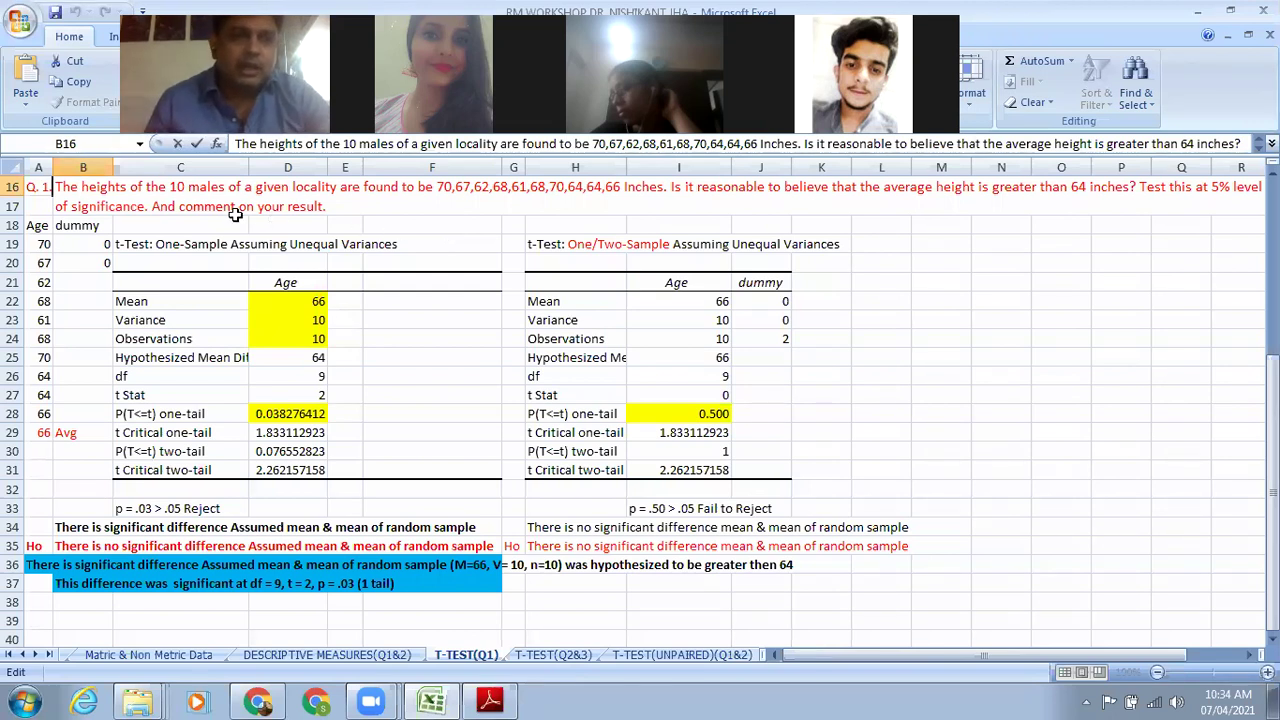
{"action": "left_click_drag", "start_coordinate": [56, 206], "coordinate": [149, 205]}
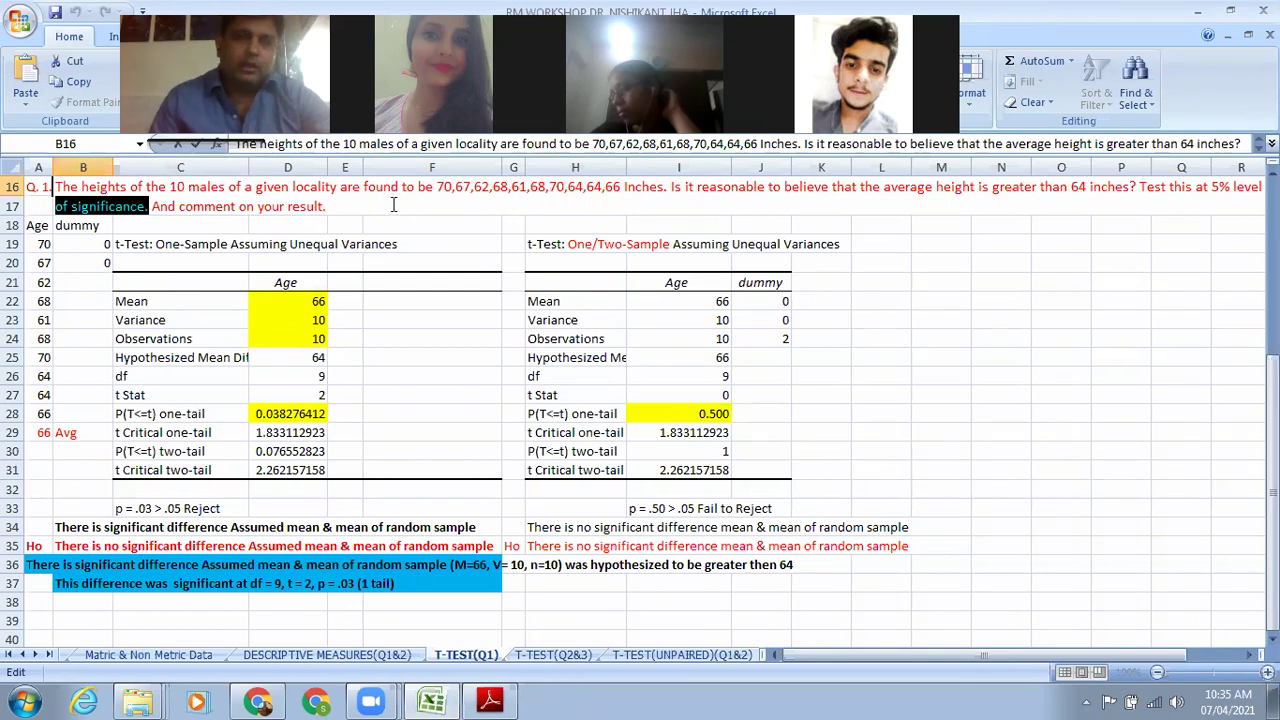
- Select the Age sample column from its heading through the average, A18:A29
{"action": "left_click", "coordinate": [40, 241]}
{"action": "left_click_drag", "start_coordinate": [40, 241], "coordinate": [68, 432]}
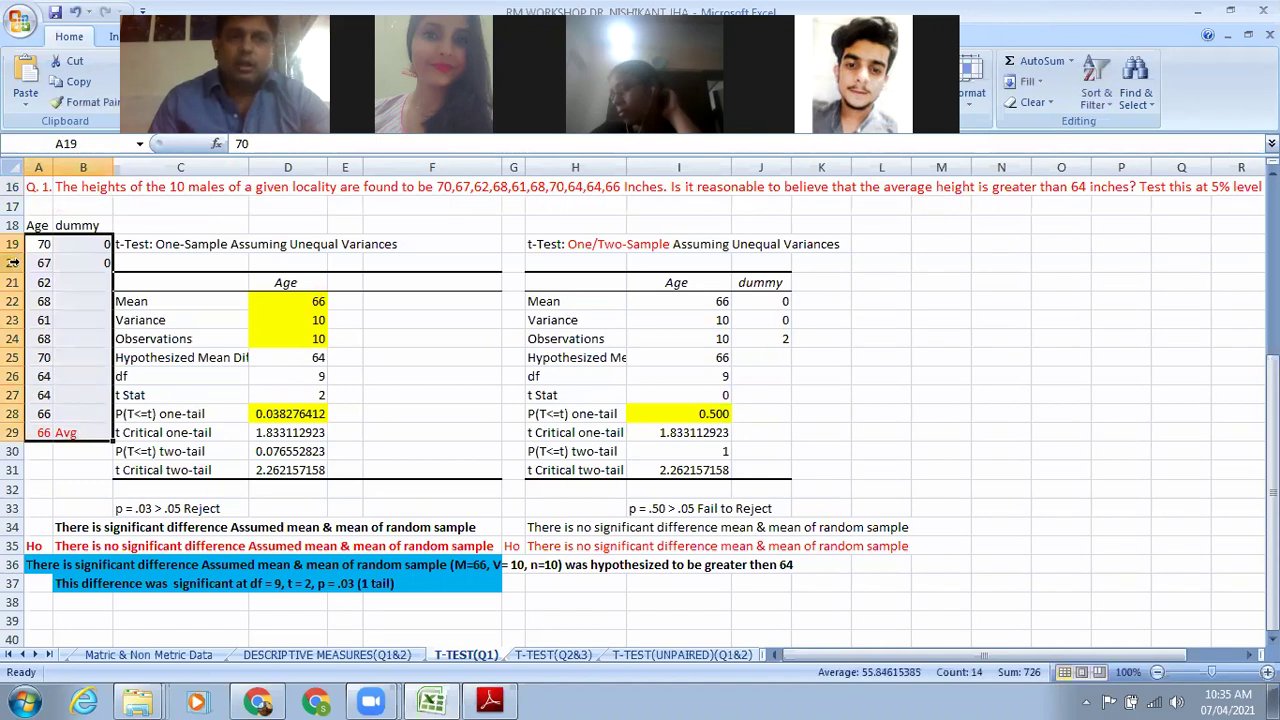
{"action": "left_click_drag", "start_coordinate": [30, 227], "coordinate": [55, 437]}
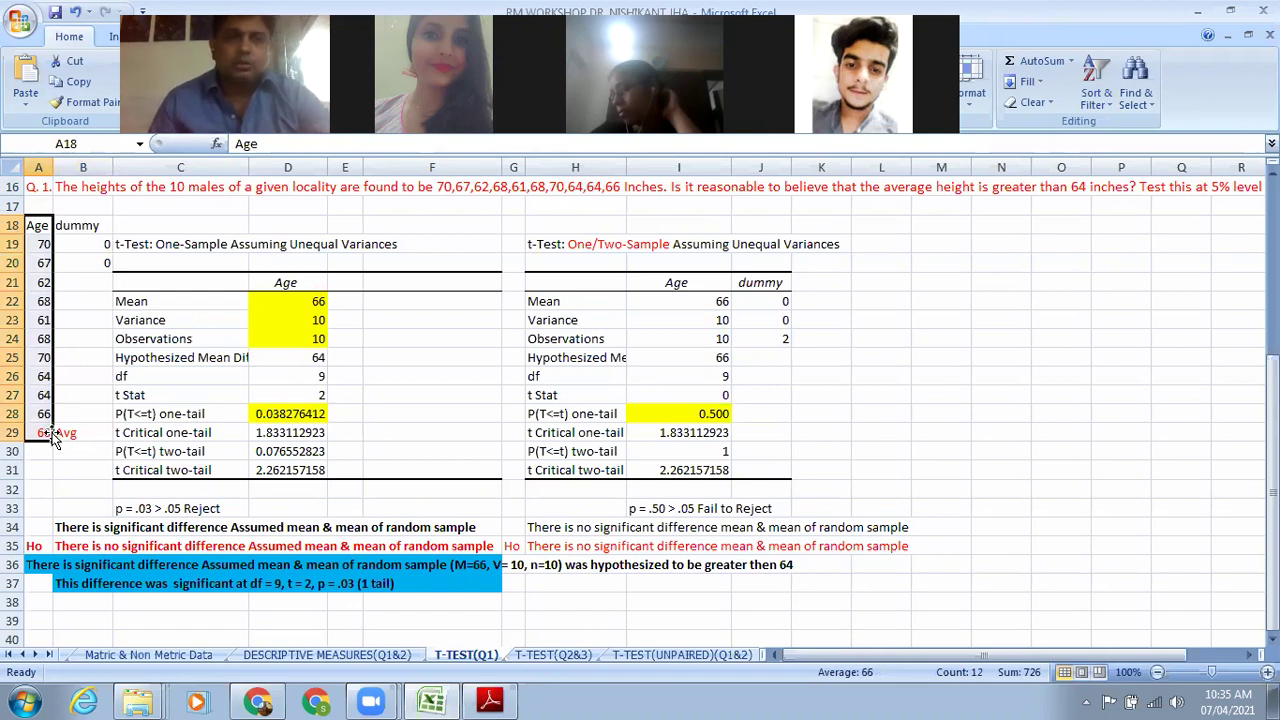
- Look over the T-TEST(Q2&3) sheet and the Diet A and Diet B test on the T-TEST(UNPAIRED)(Q1&2) sheet
{"action": "left_click", "coordinate": [545, 655]}
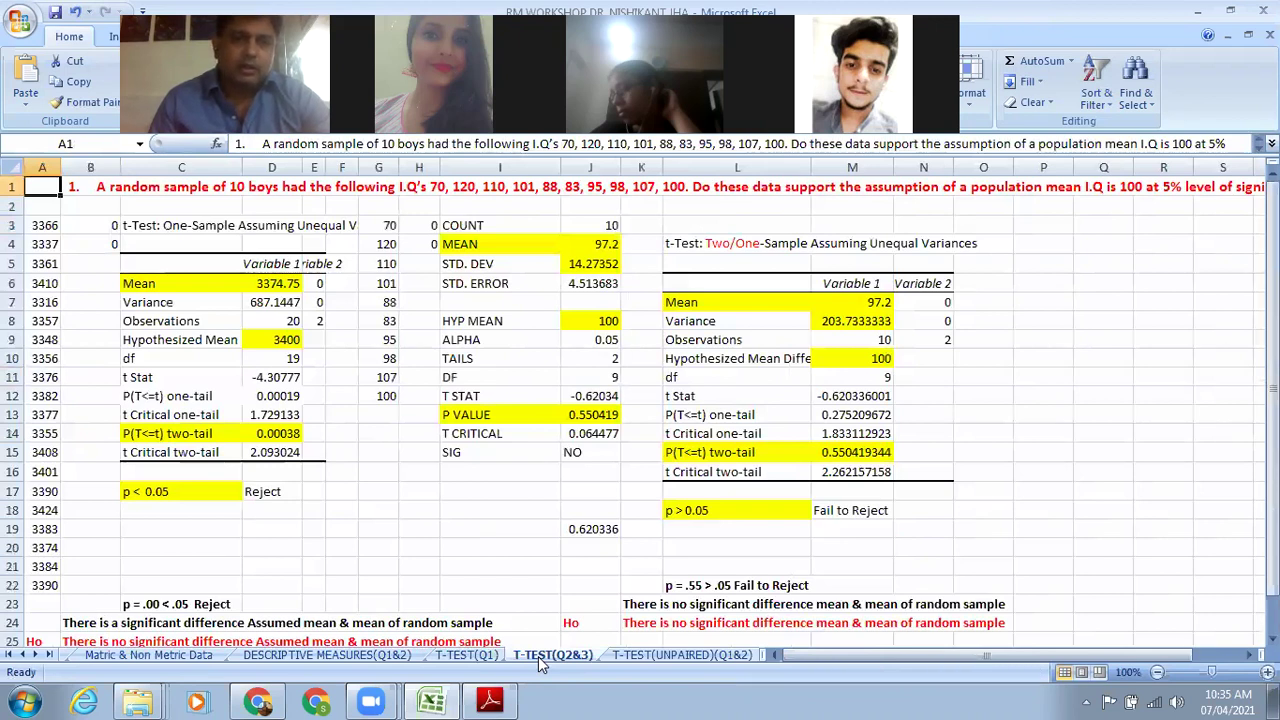
{"action": "left_click", "coordinate": [642, 656]}
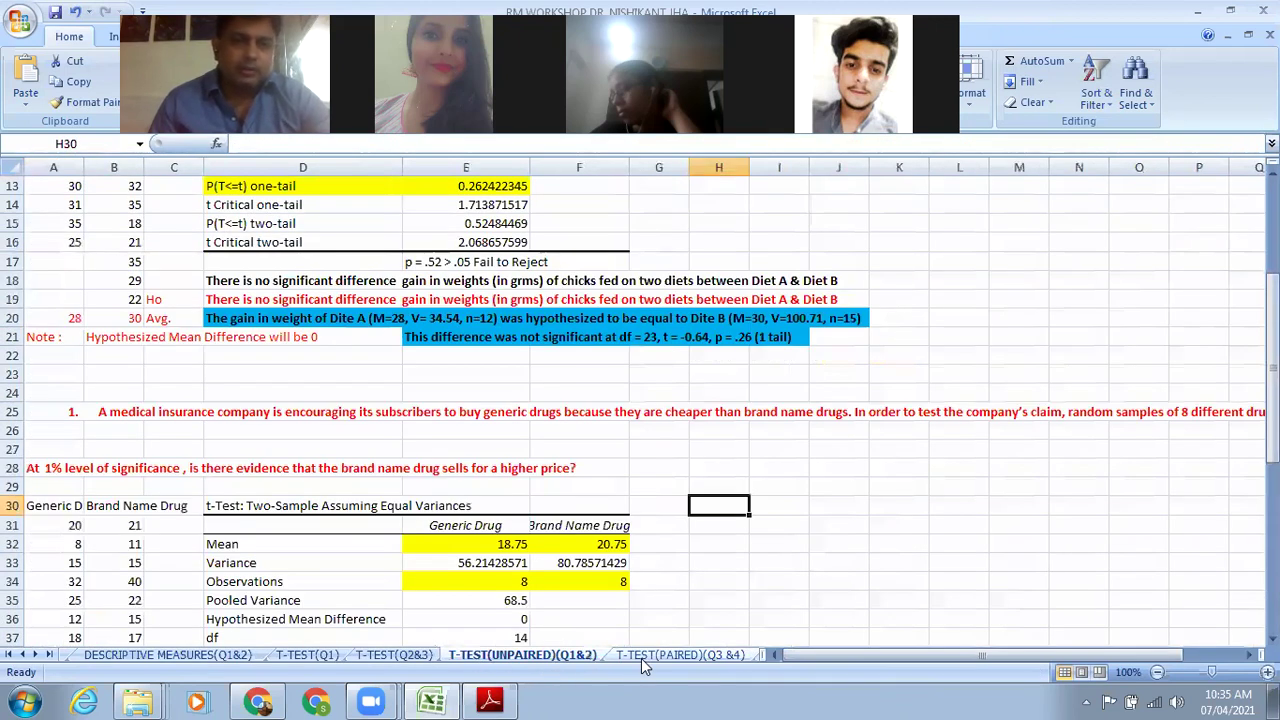
{"action": "scroll", "coordinate": [160, 336], "scroll_direction": "up", "scroll_amount": 4}
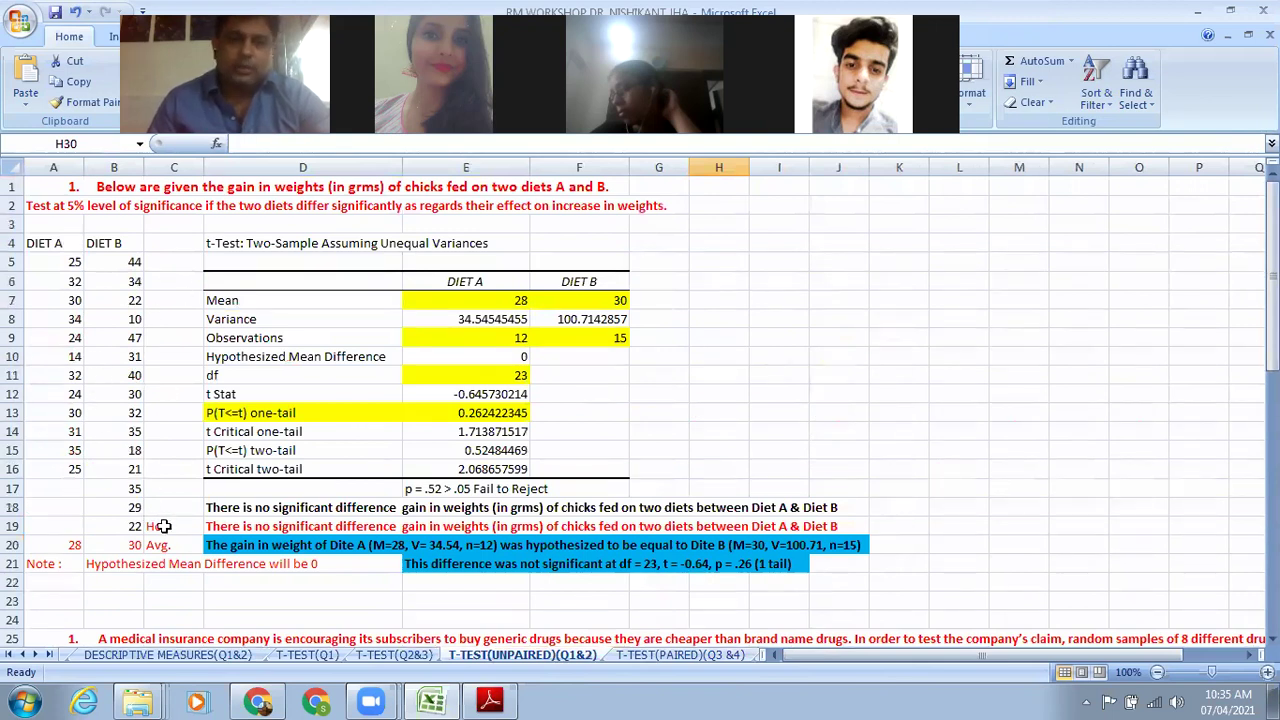
- On the T-TEST(Q1) sheet, examine the Age sample in A18:A28, its average in A29 and the null hypothesis in row 35
{"action": "left_click", "coordinate": [320, 656]}
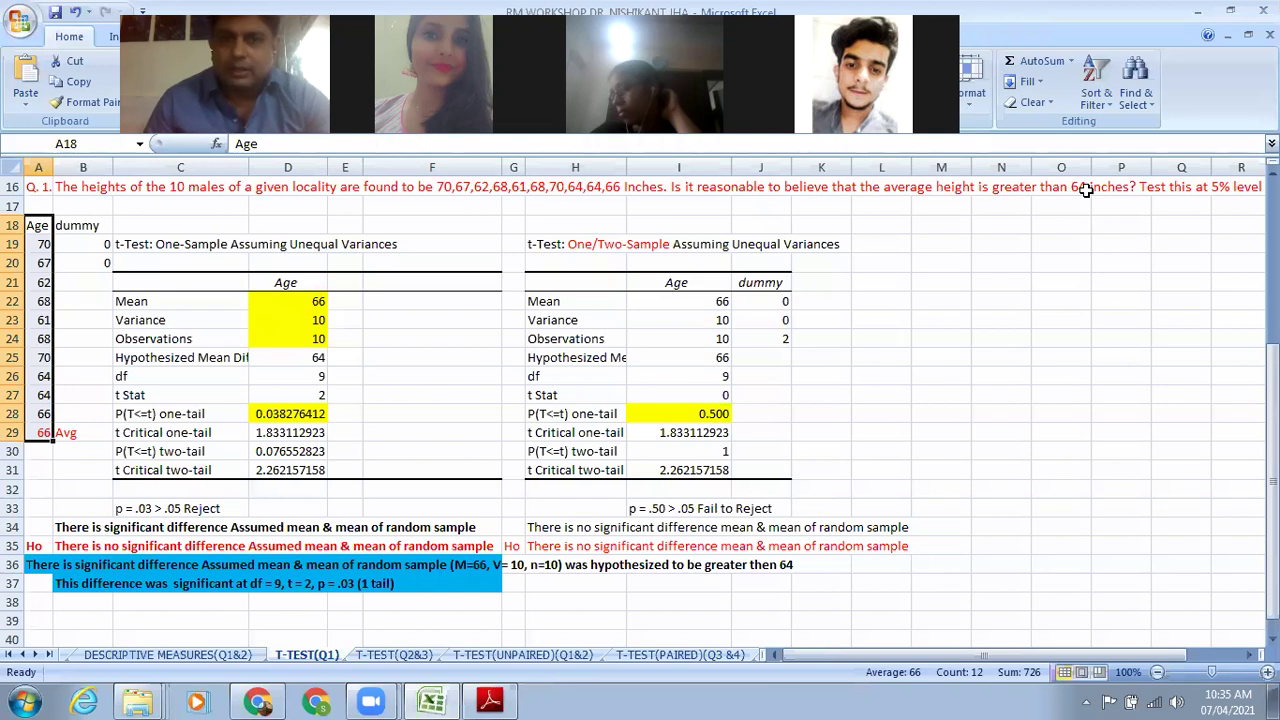
{"action": "left_click_drag", "start_coordinate": [40, 227], "coordinate": [35, 410]}
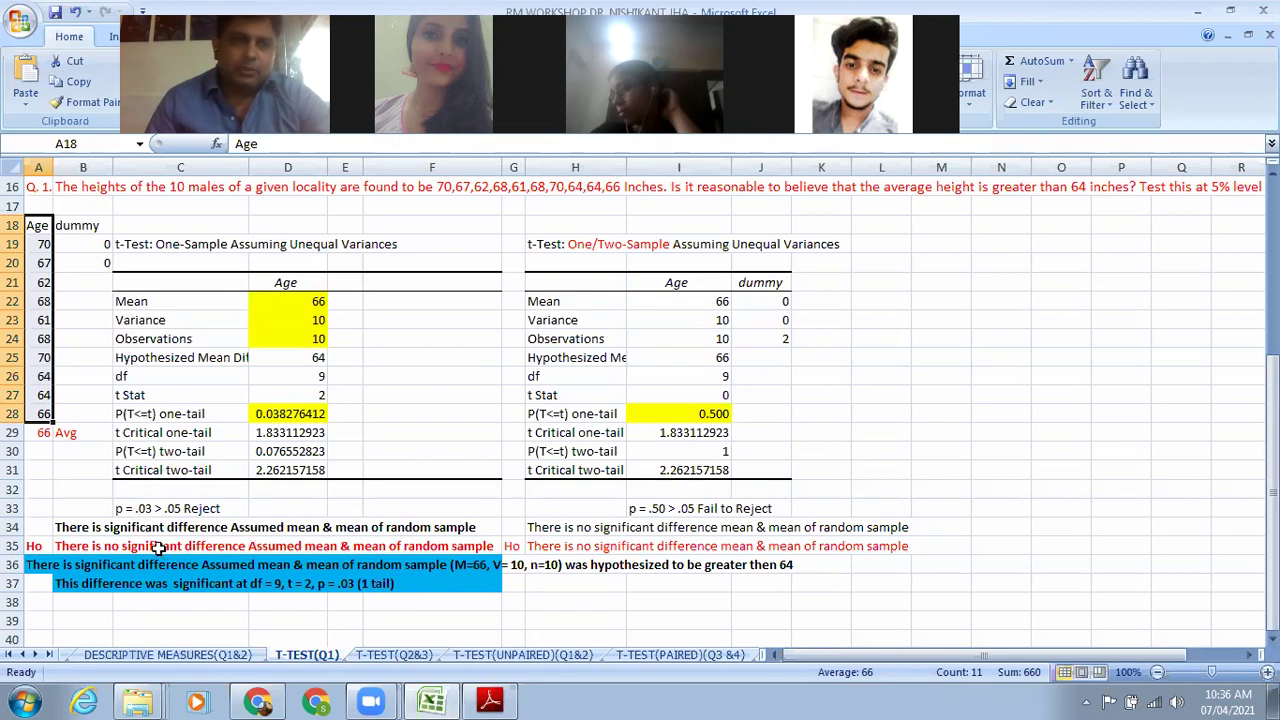
{"action": "double_click", "coordinate": [34, 545]}
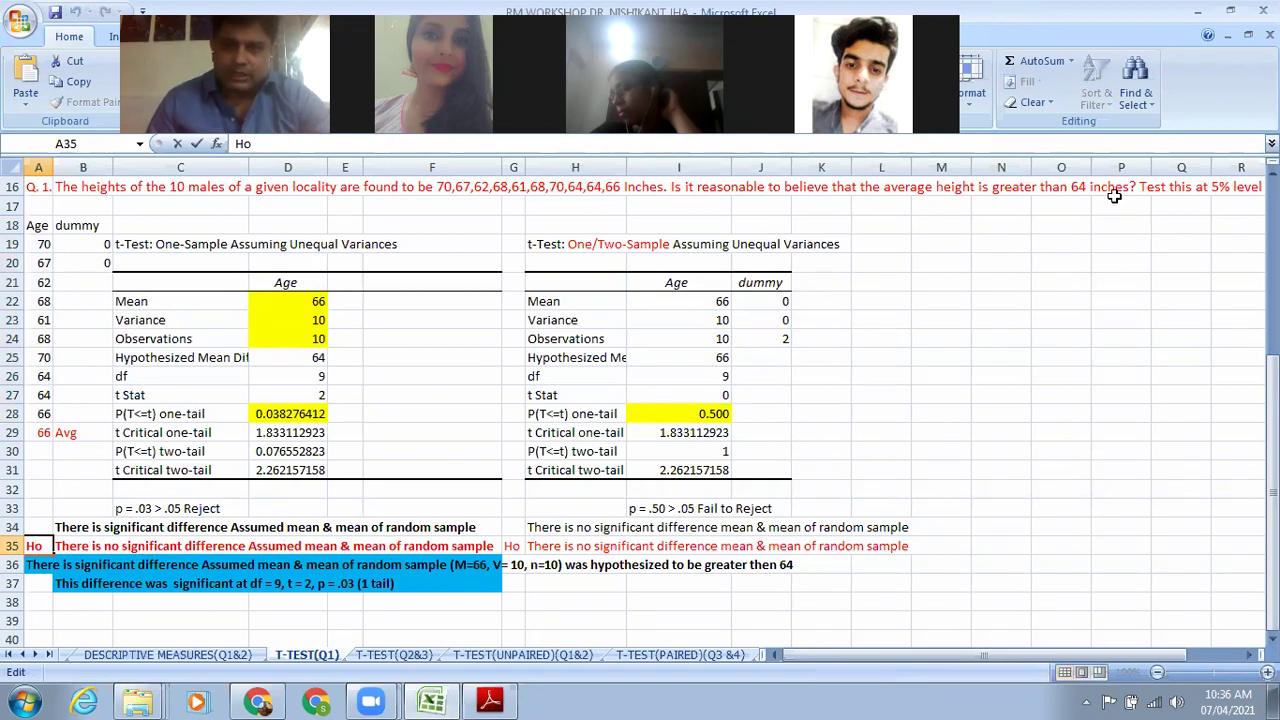
{"action": "left_click", "coordinate": [423, 545]}
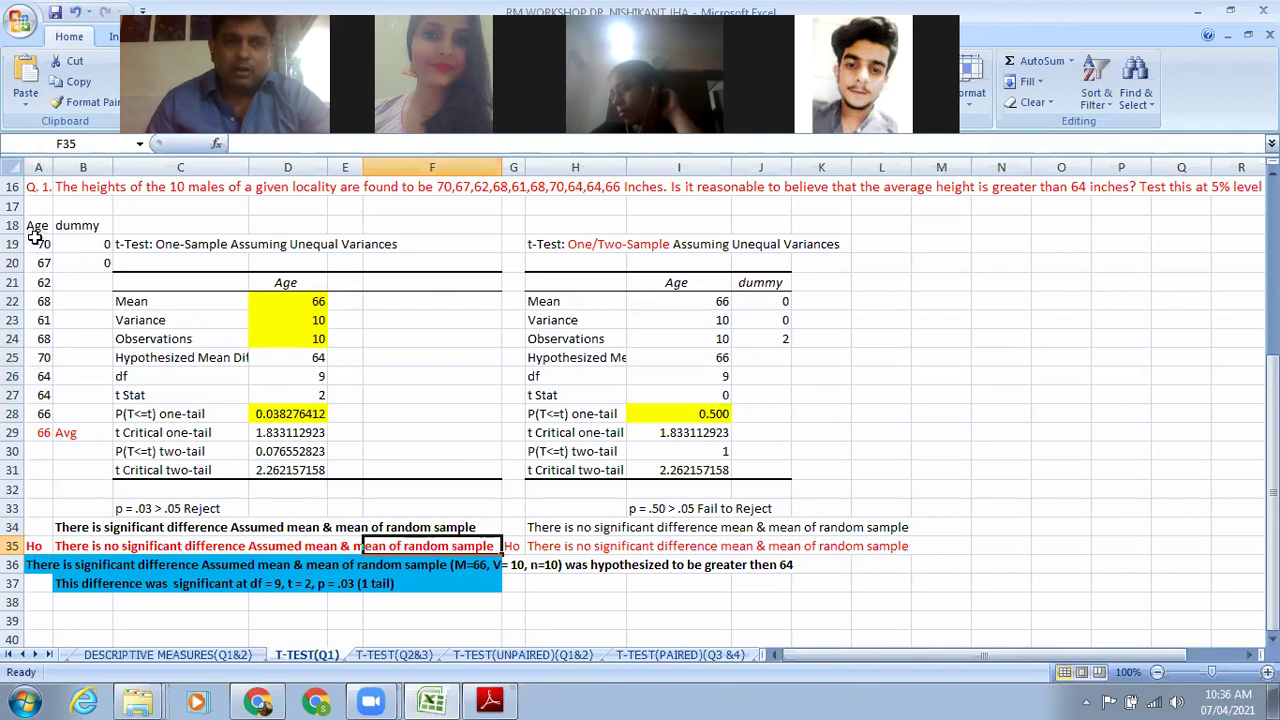
{"action": "left_click", "coordinate": [44, 433]}
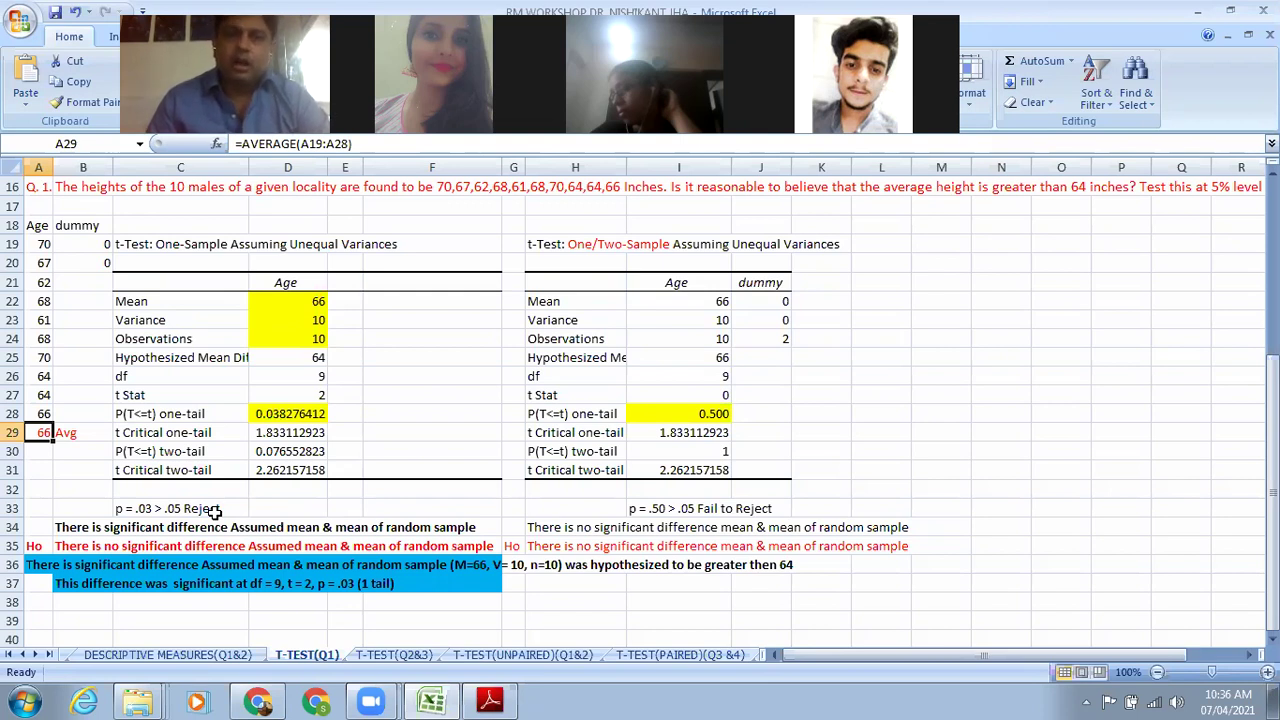
{"action": "left_click", "coordinate": [148, 550]}
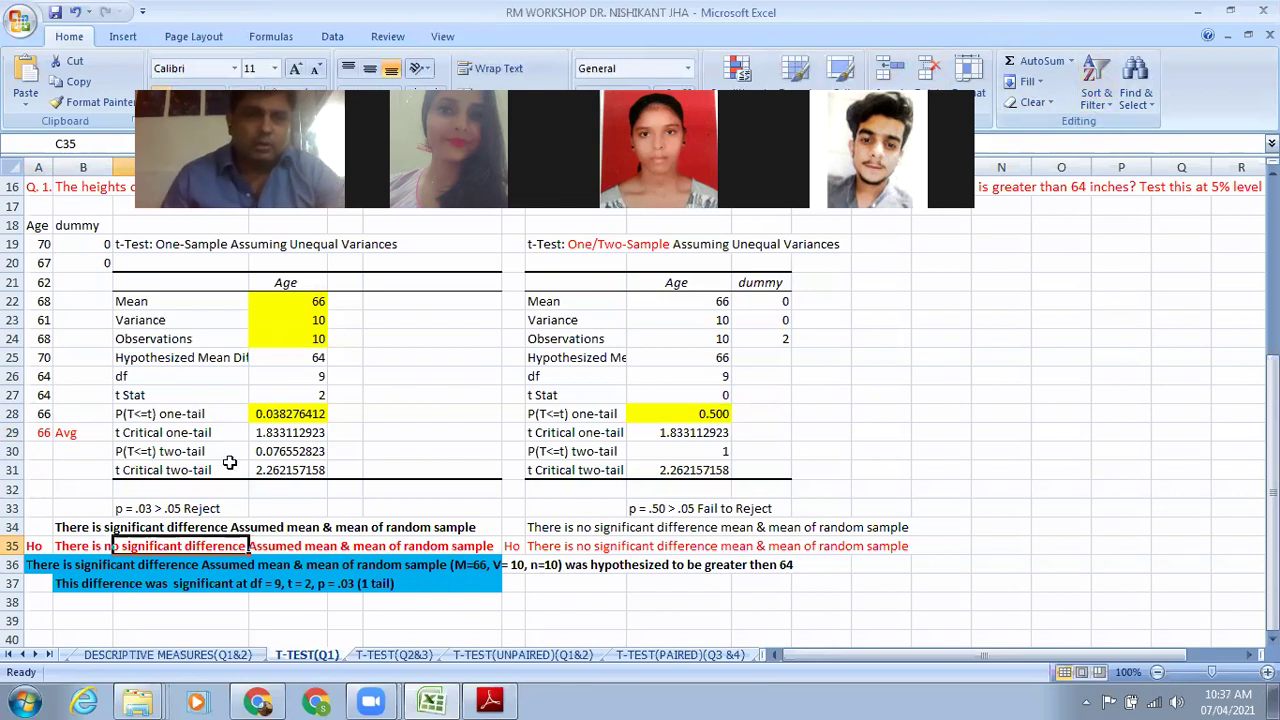
- Go through the one-sample t-test output row by row, from Mean to the P(T<=t) one-tail value in D28
{"action": "left_click", "coordinate": [150, 301]}
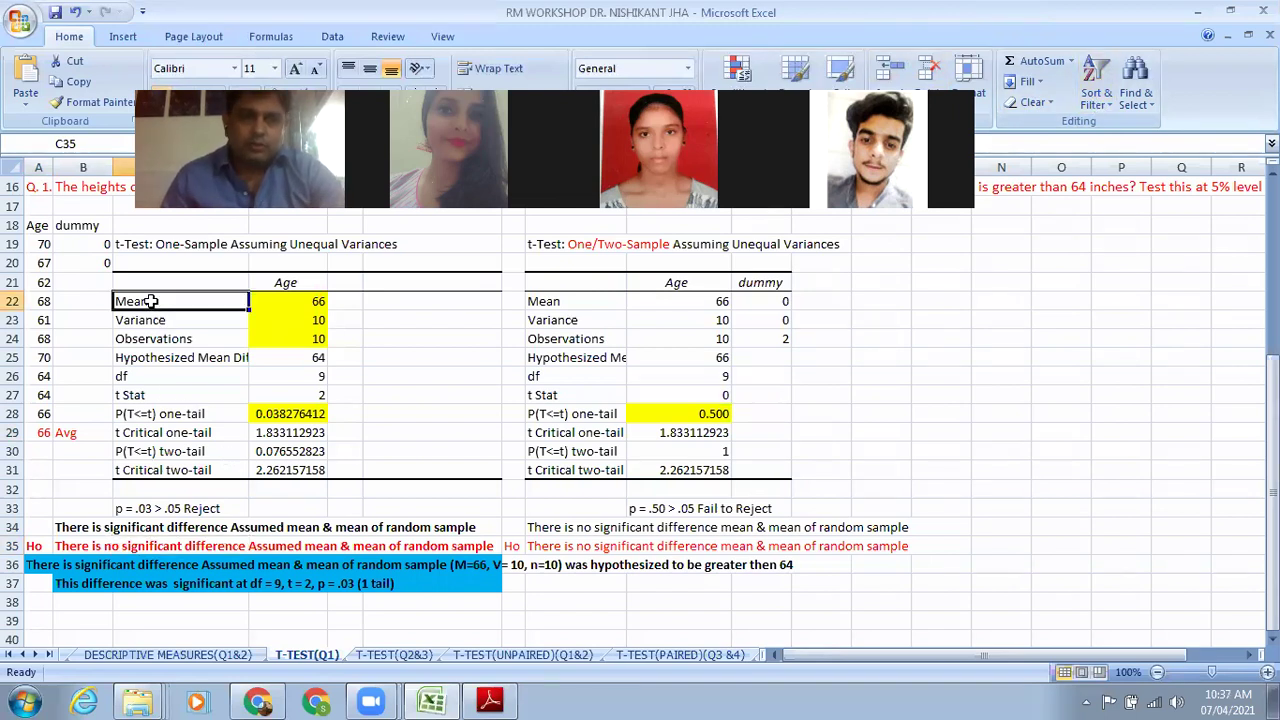
{"action": "left_click", "coordinate": [146, 320]}
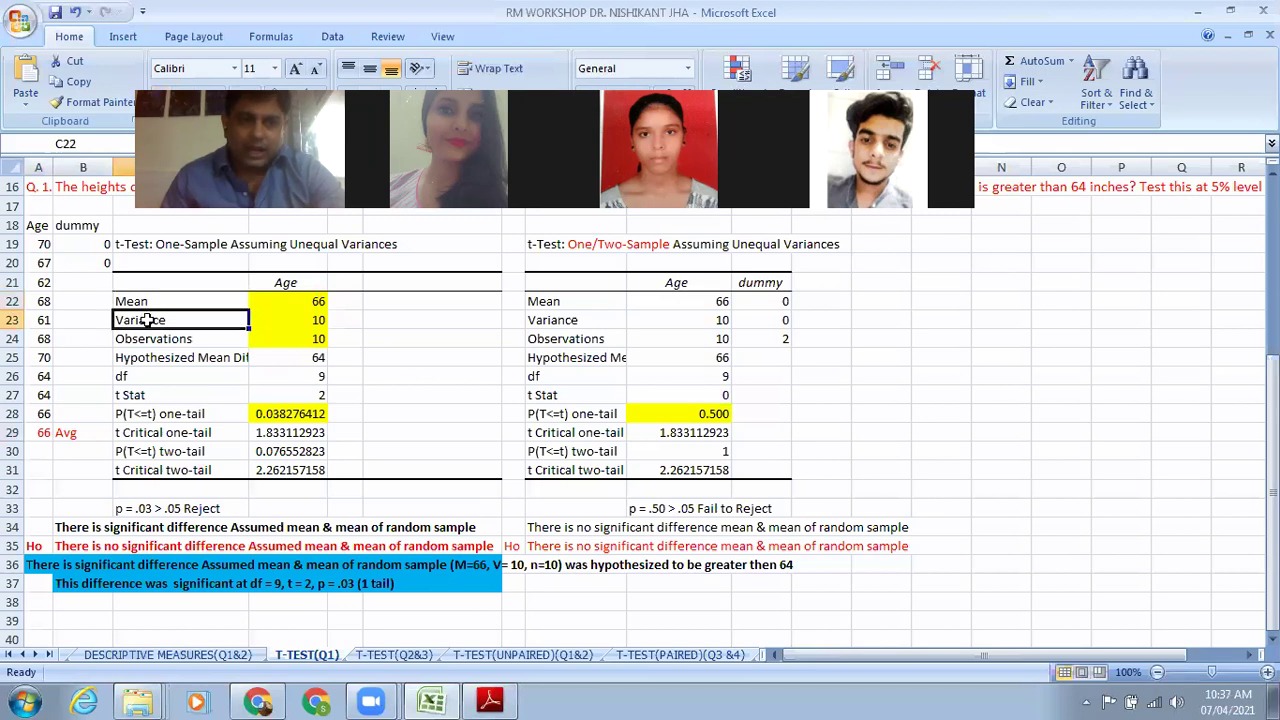
{"action": "left_click", "coordinate": [146, 338]}
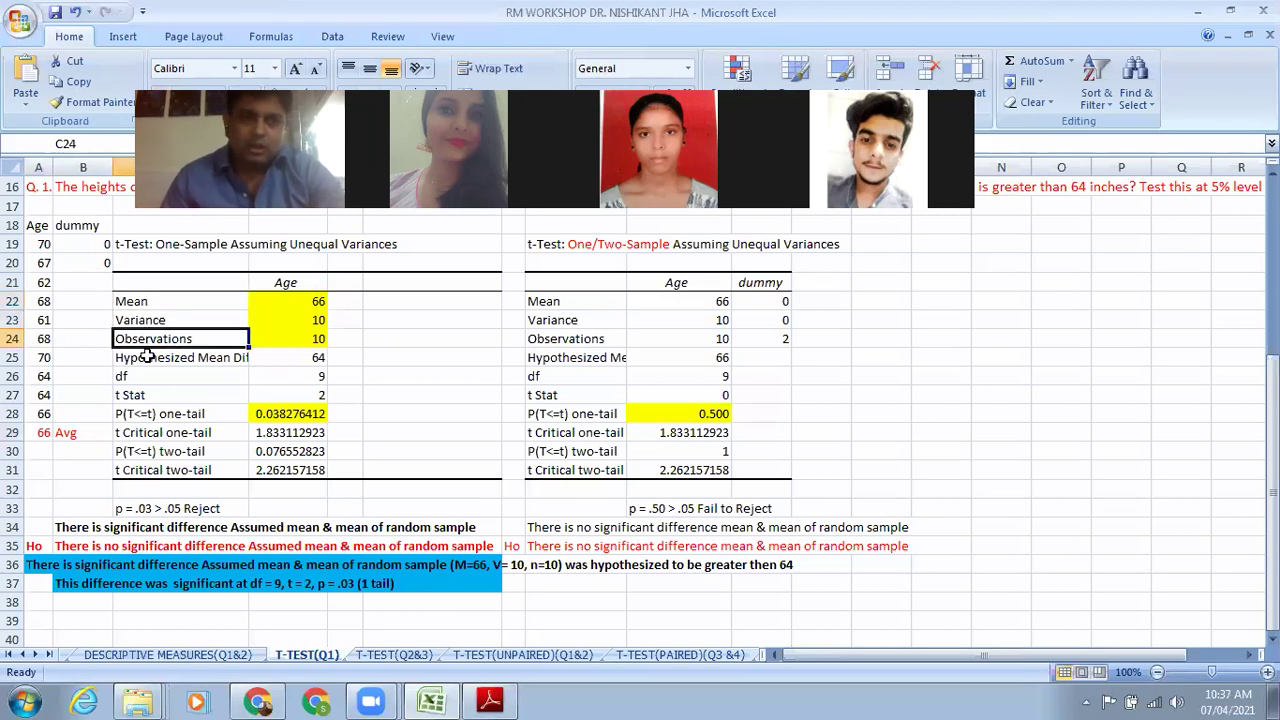
{"action": "left_click", "coordinate": [147, 357]}
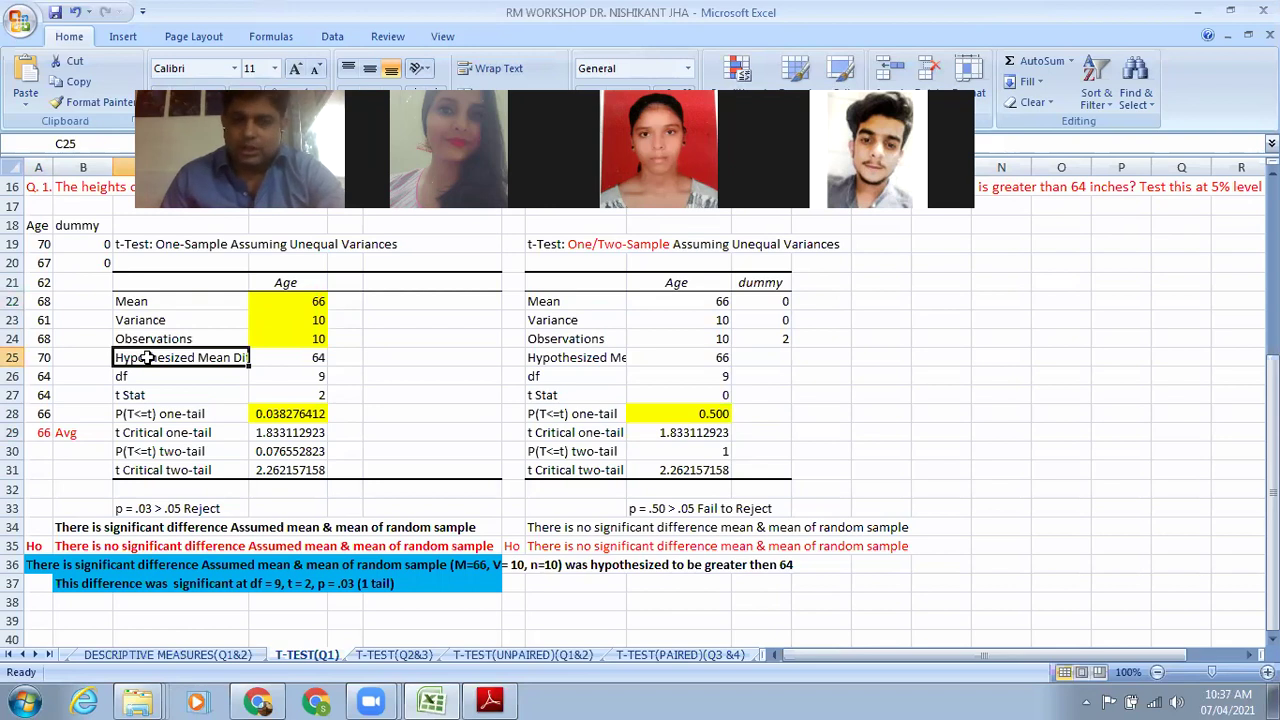
{"action": "left_click", "coordinate": [143, 377]}
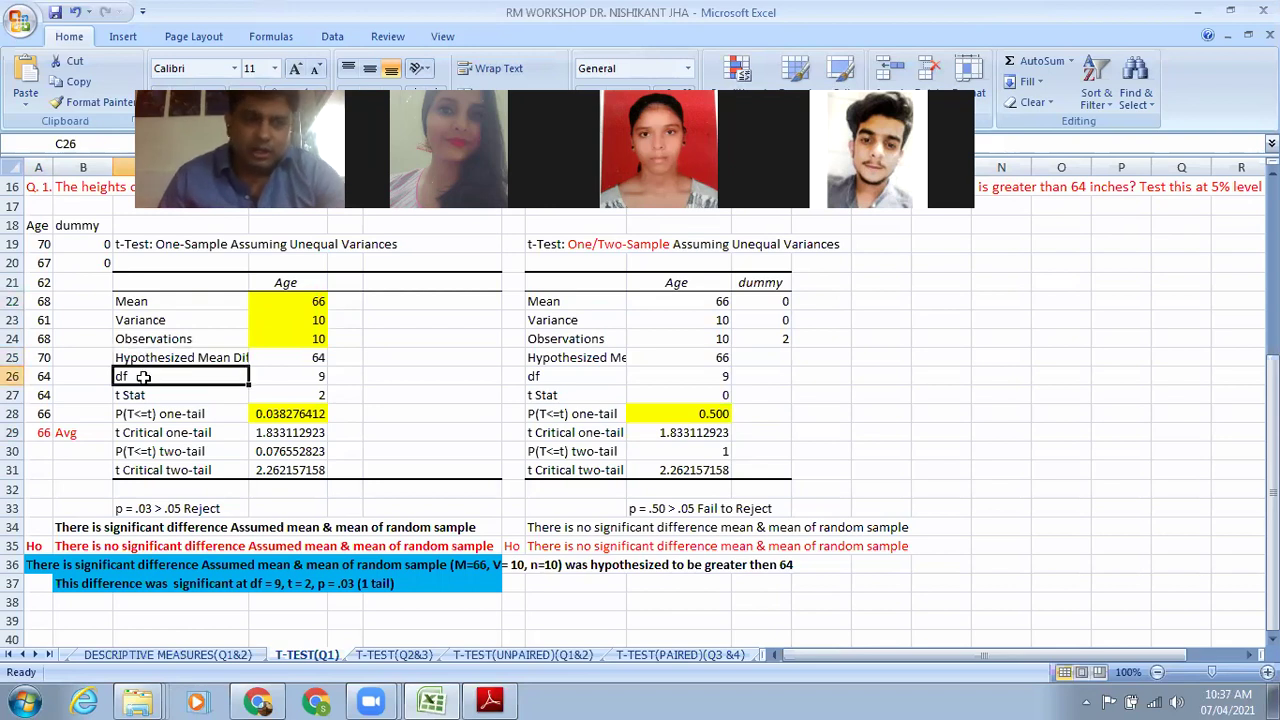
{"action": "left_click", "coordinate": [143, 396]}
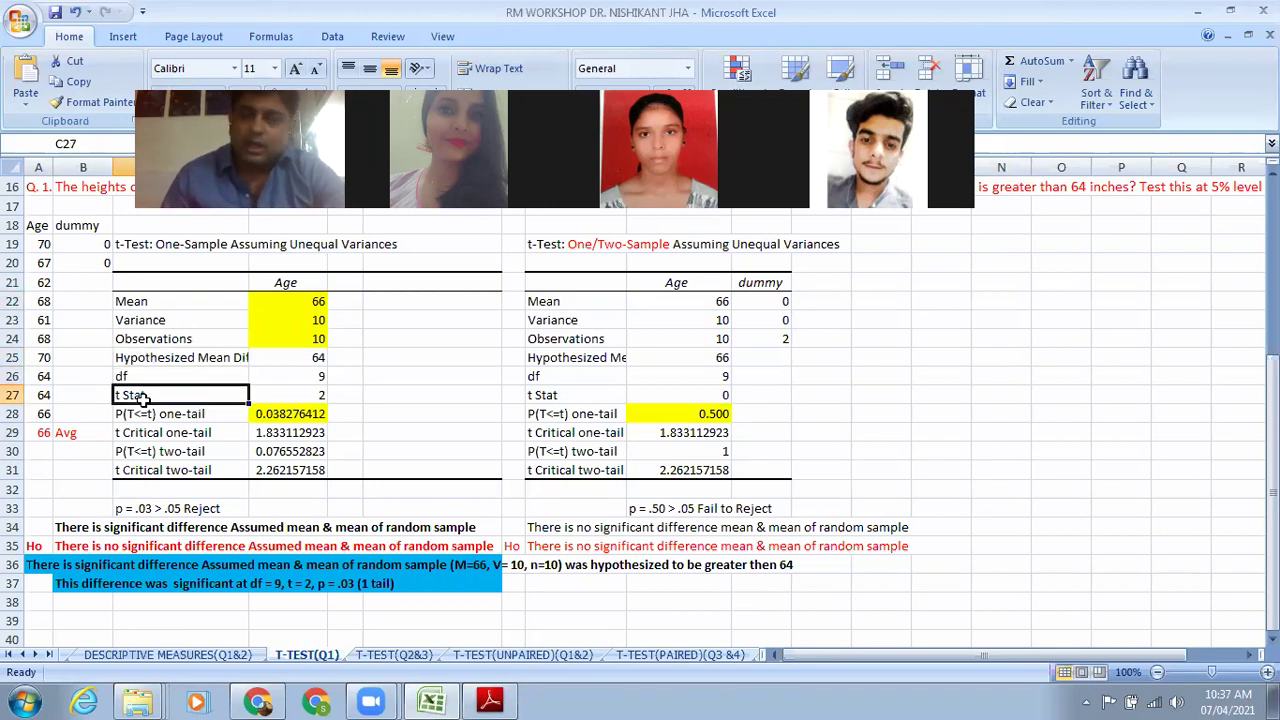
{"action": "left_click", "coordinate": [143, 416]}
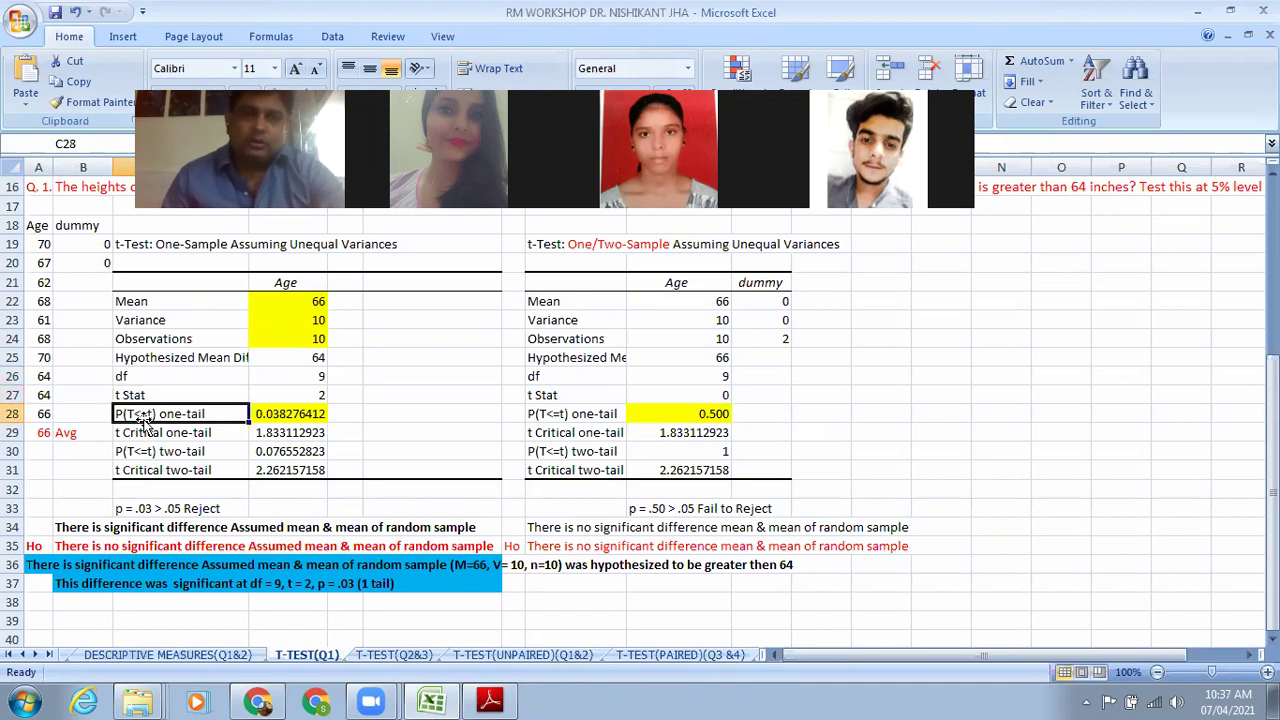
{"action": "left_click", "coordinate": [256, 413]}
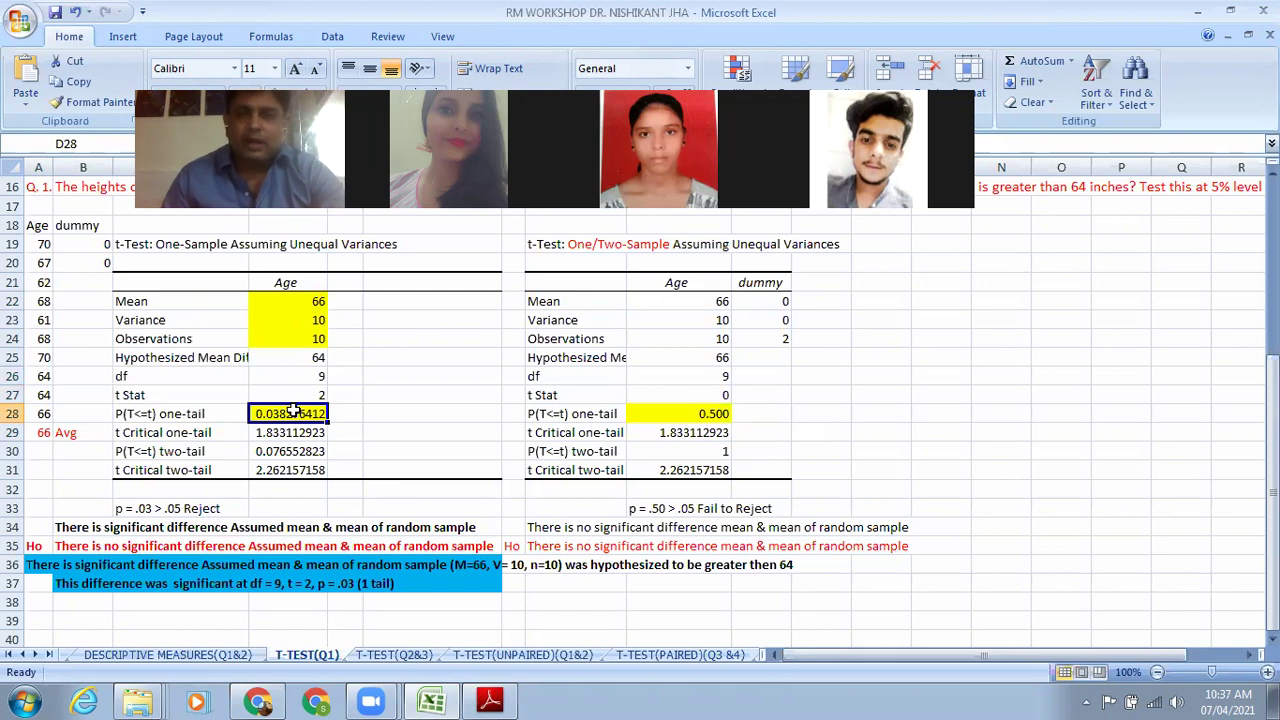